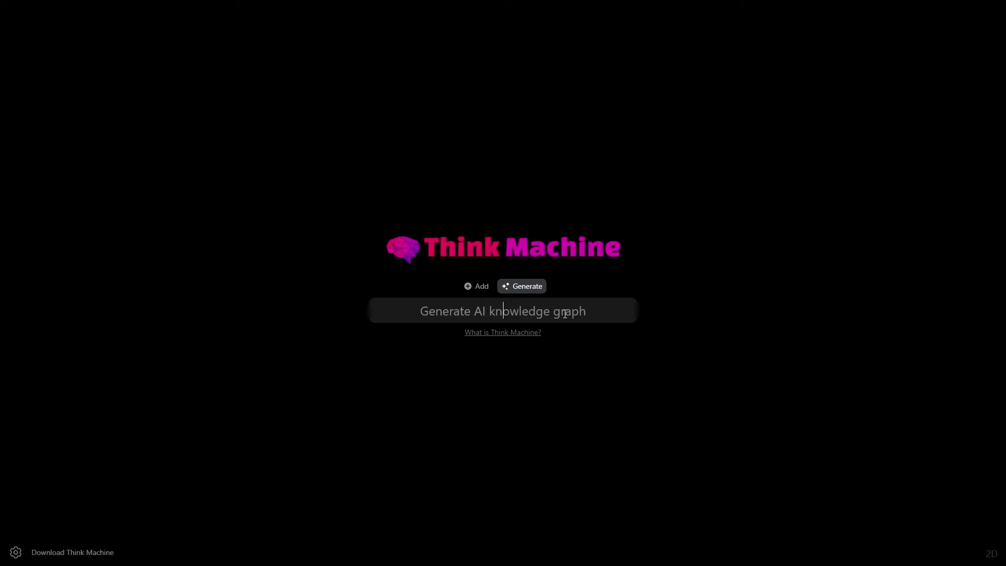
Generate an AI knowledge graph on the topic "post labour economics".
text(Post agi)
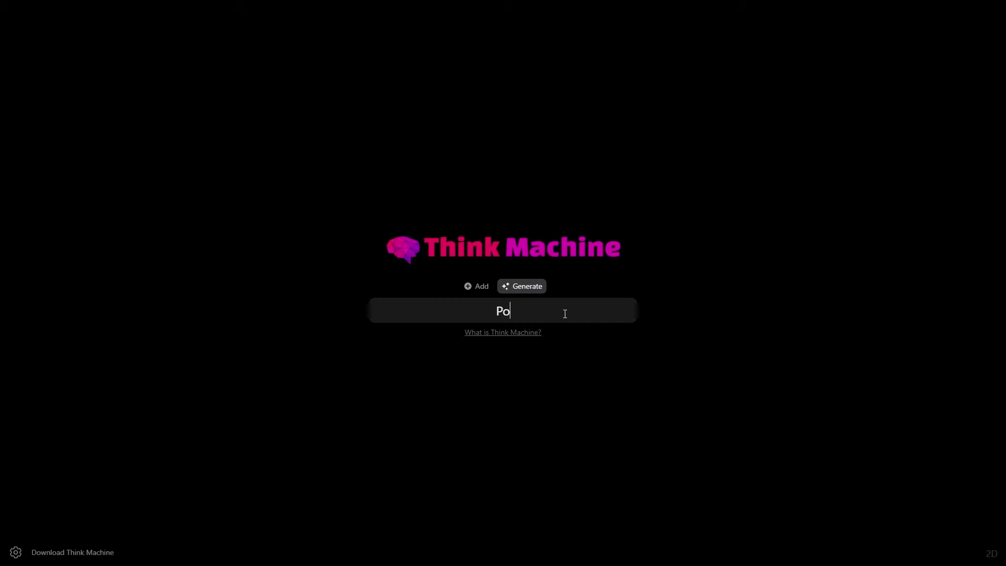
key(BackSpace)
key(BackSpace)
key(BackSpace)
key(BackSpace)
text(labour economics)
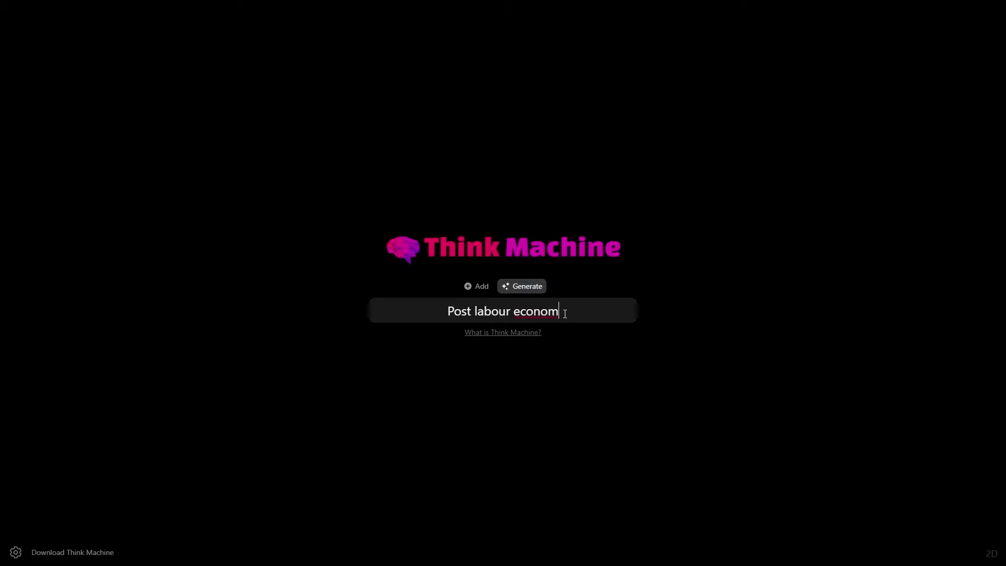
click(504, 285)
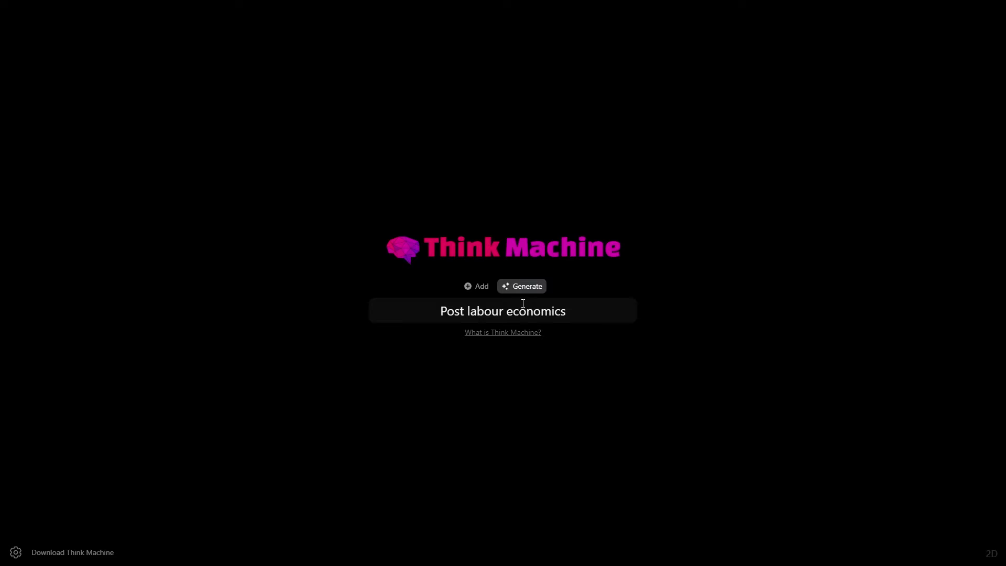
click(599, 310)
drag(600, 310, 439, 313)
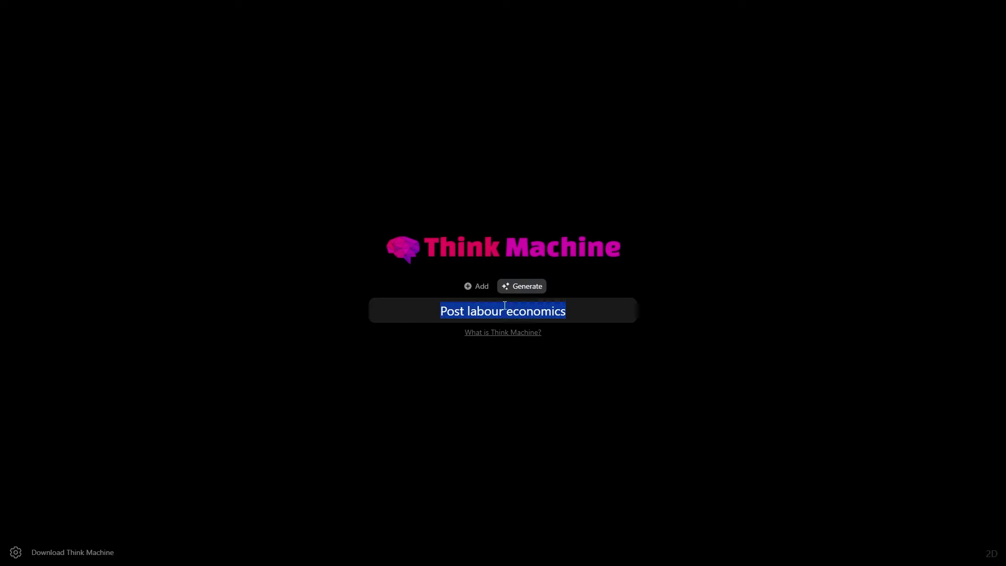
click(530, 288)
click(599, 312)
drag(599, 312, 418, 309)
key(Return)
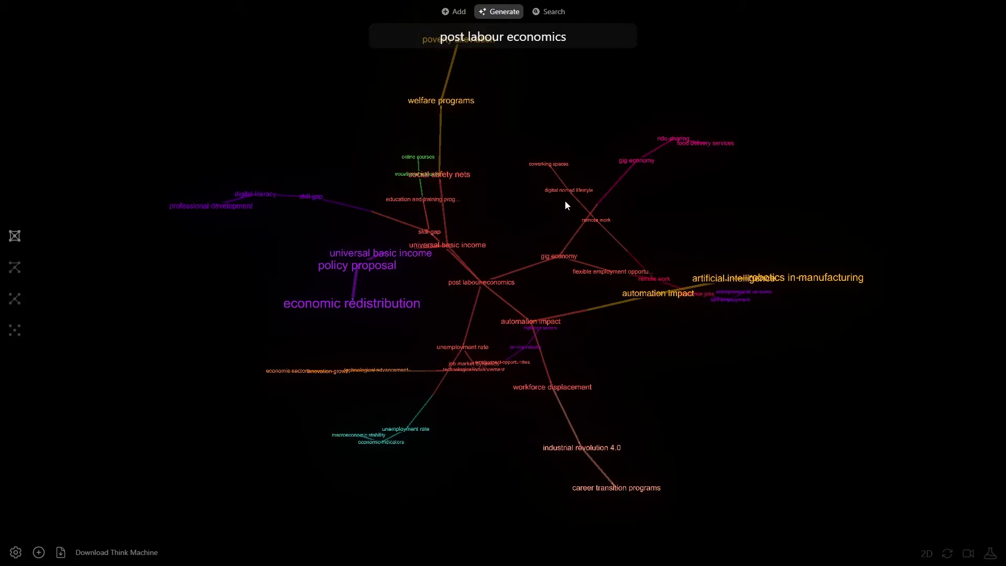
Inspect the generated graph from several angles and isolate the central post labour economics node with its related concepts.
drag(566, 205, 577, 176)
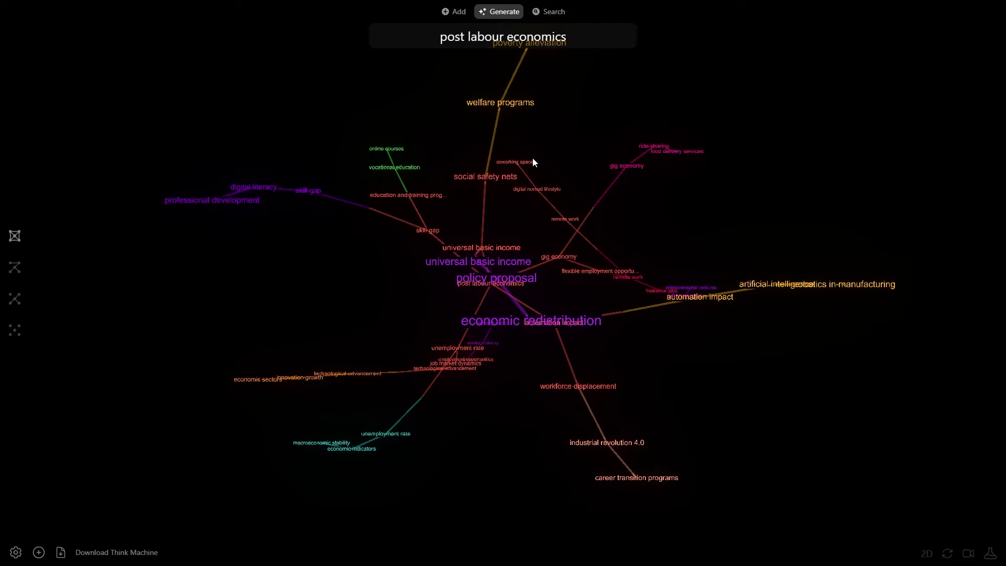
drag(555, 118, 512, 157)
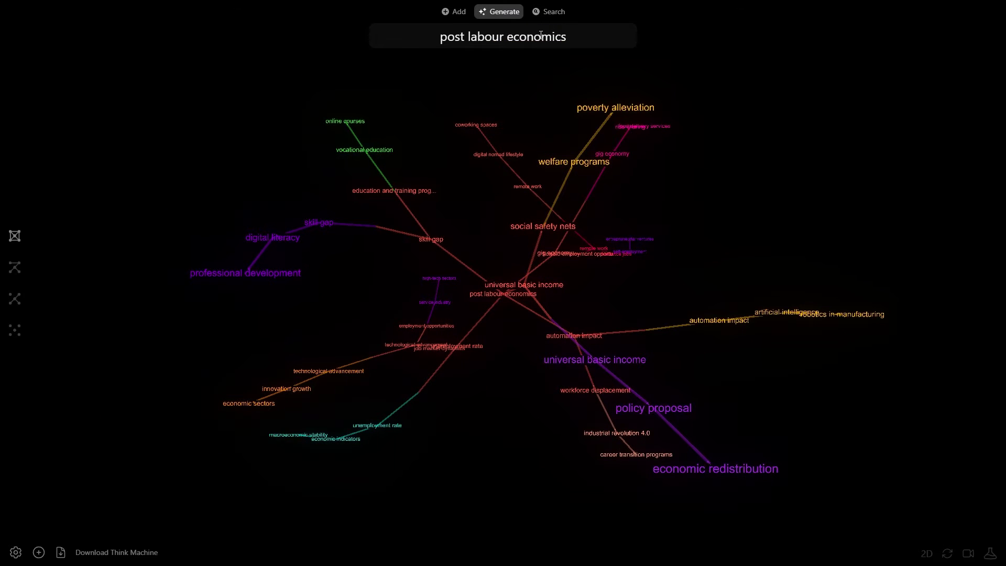
drag(631, 143, 445, 184)
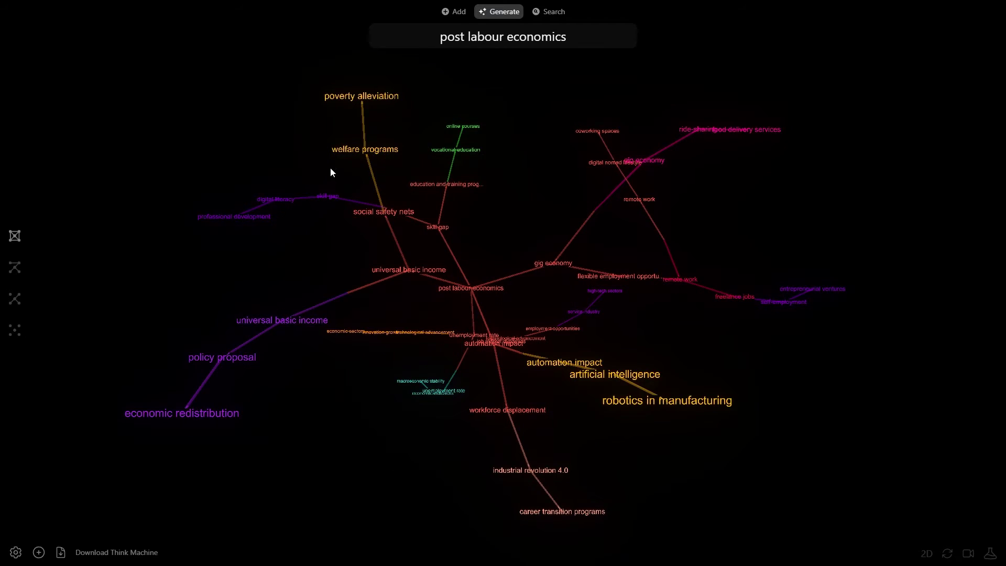
drag(331, 172, 580, 185)
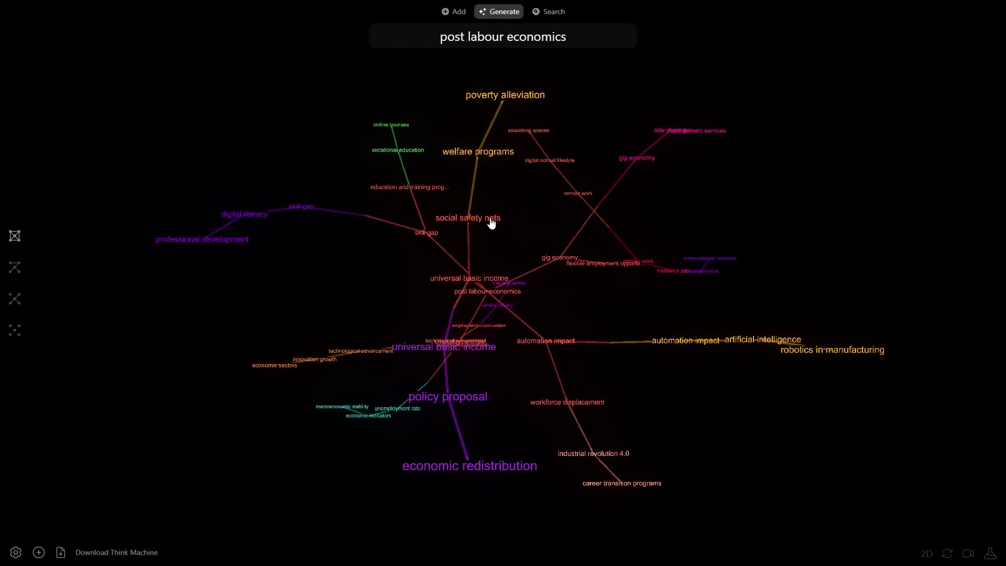
drag(499, 200, 651, 226)
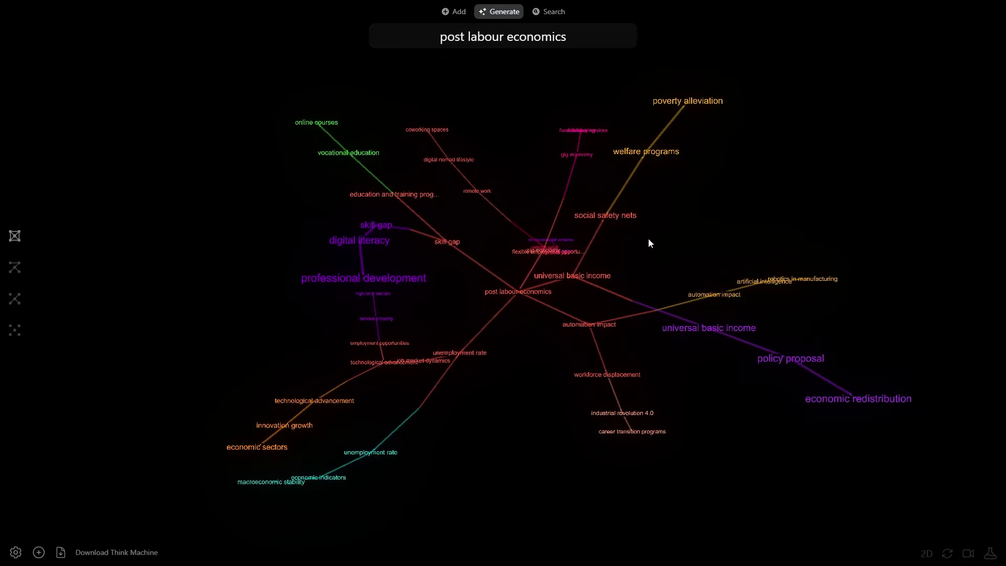
scroll(518, 303, up, 5)
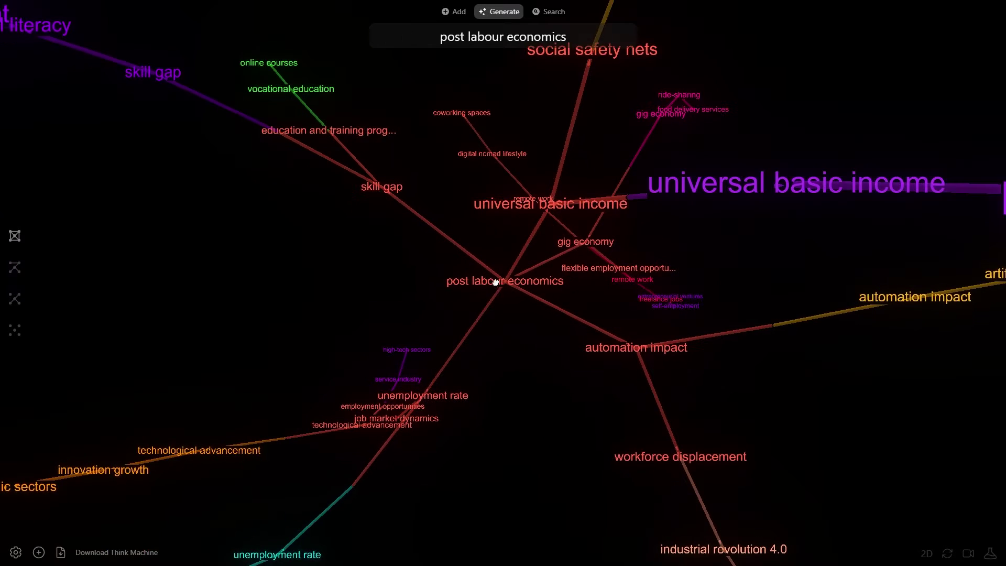
click(496, 281)
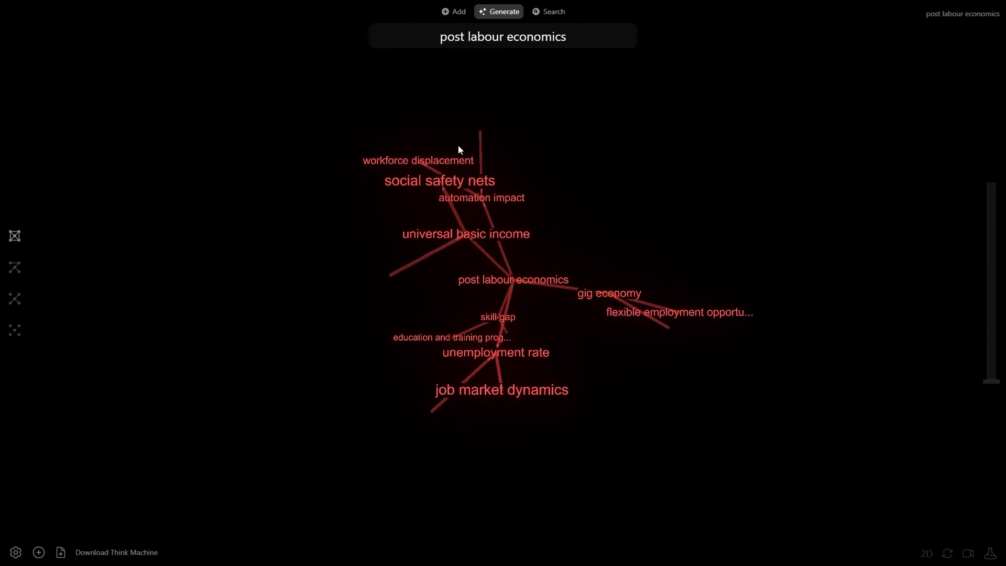
drag(457, 148, 679, 223)
click(495, 281)
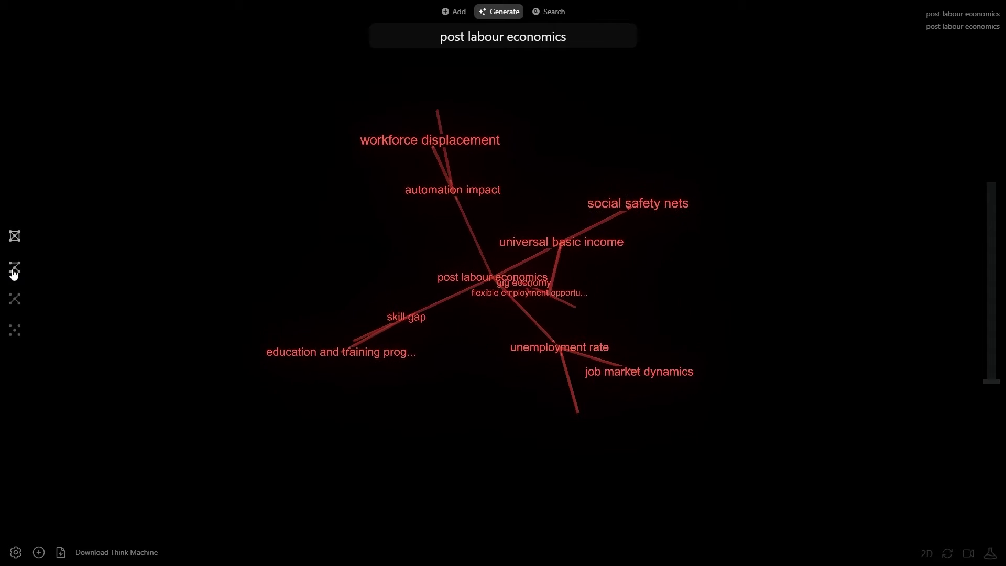
Compare the isolated post labour economics graph in its separated and connected layouts.
click(12, 322)
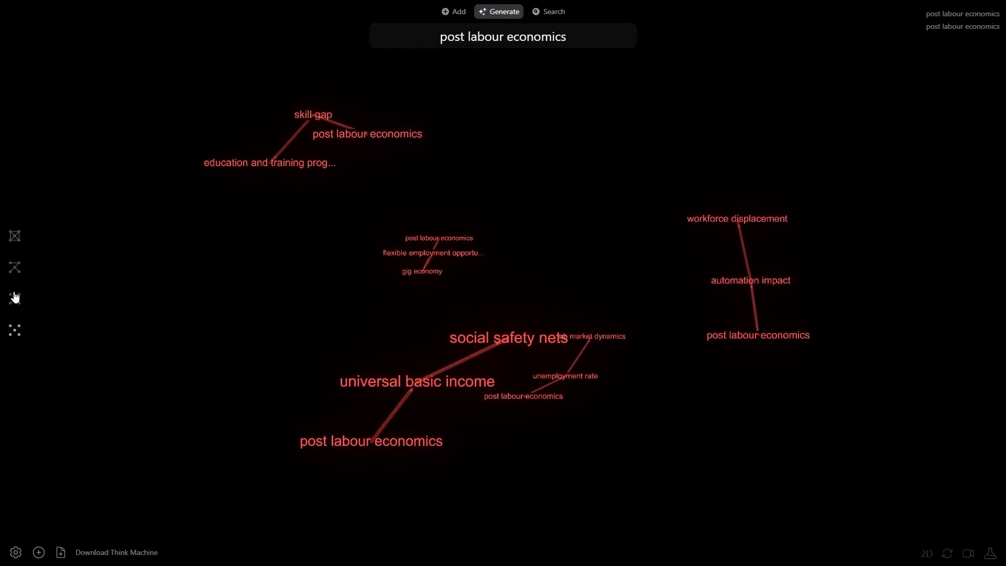
click(14, 297)
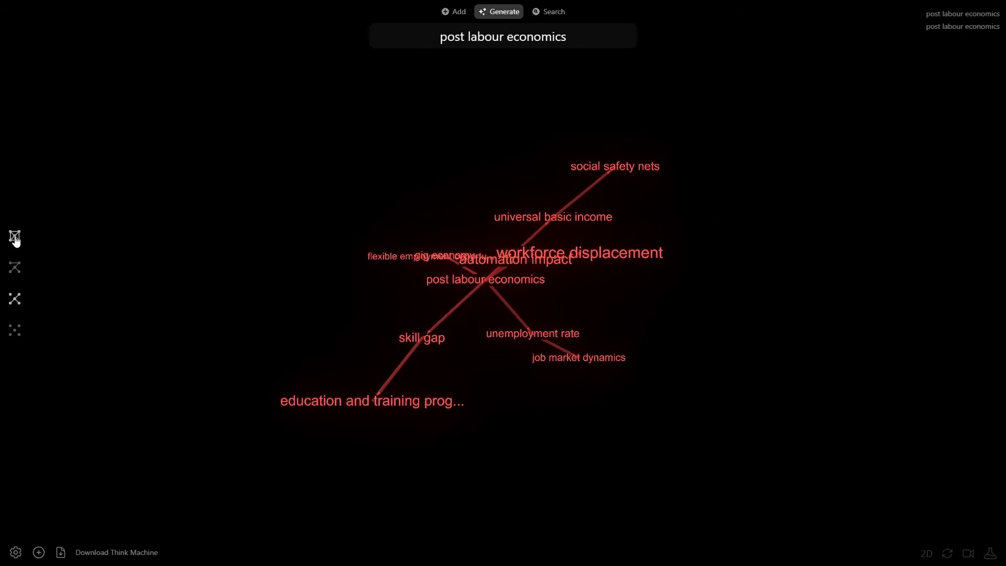
click(13, 270)
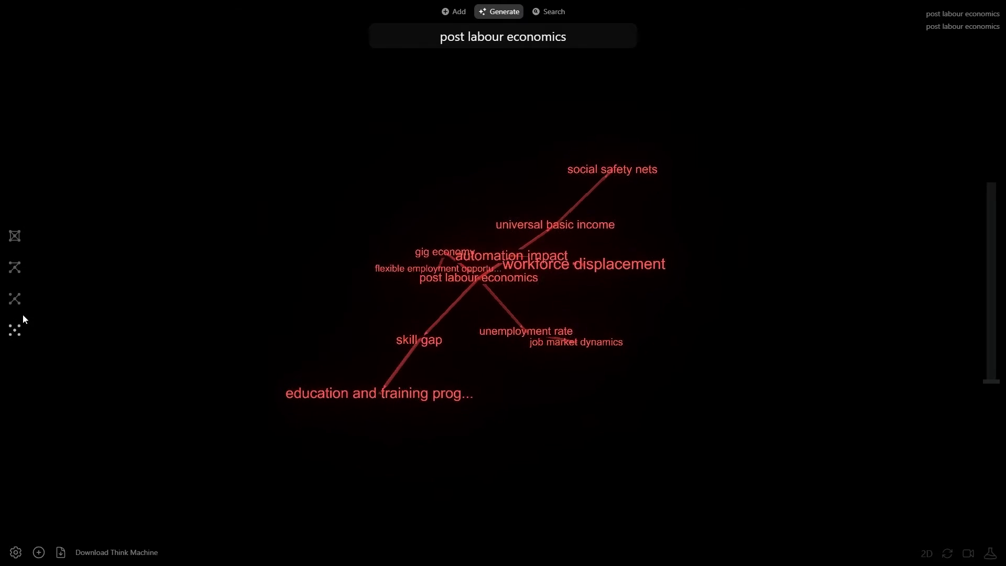
Switch the whole graph between separate clusters and the fully connected layout, ending on the fully connected one.
click(15, 329)
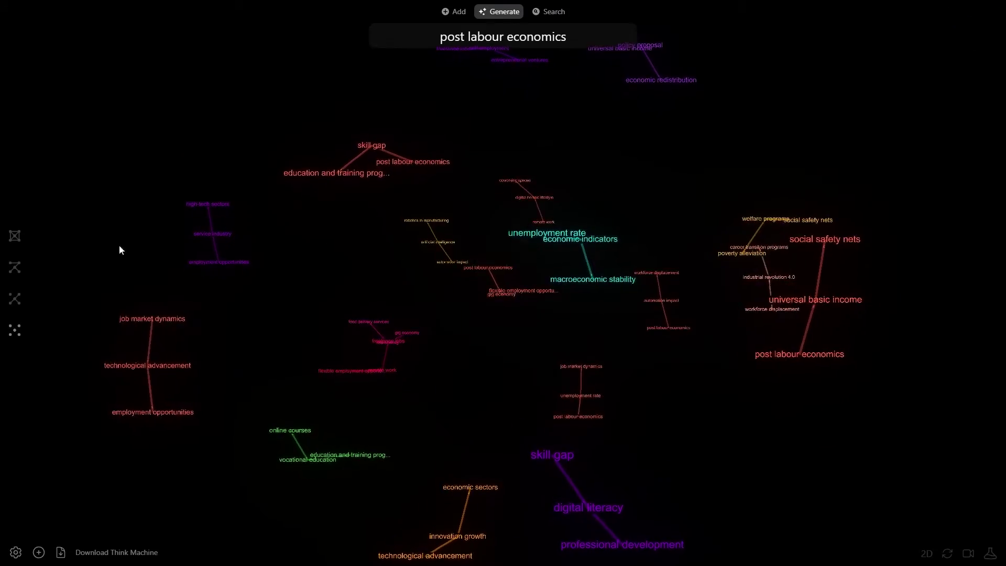
click(15, 237)
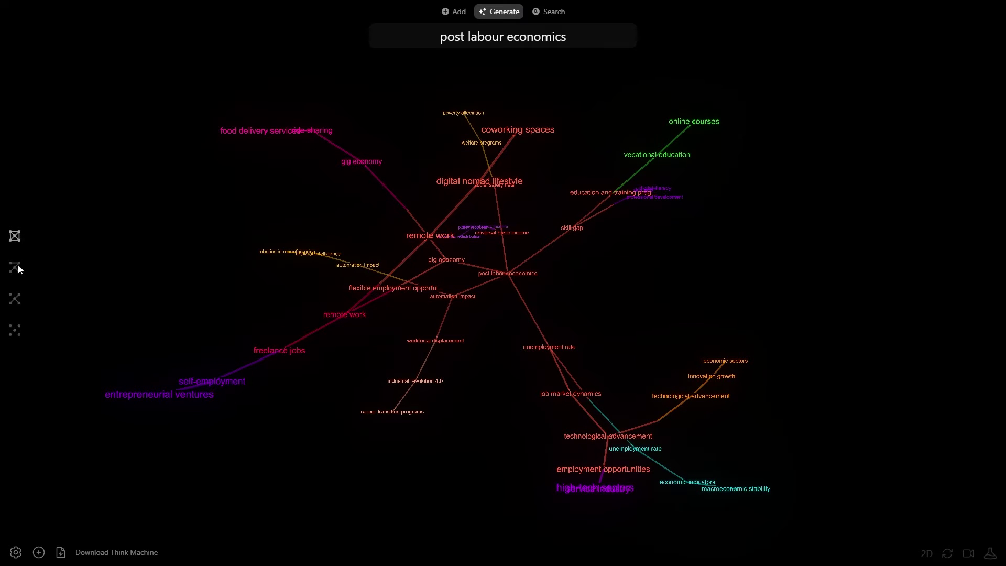
click(15, 329)
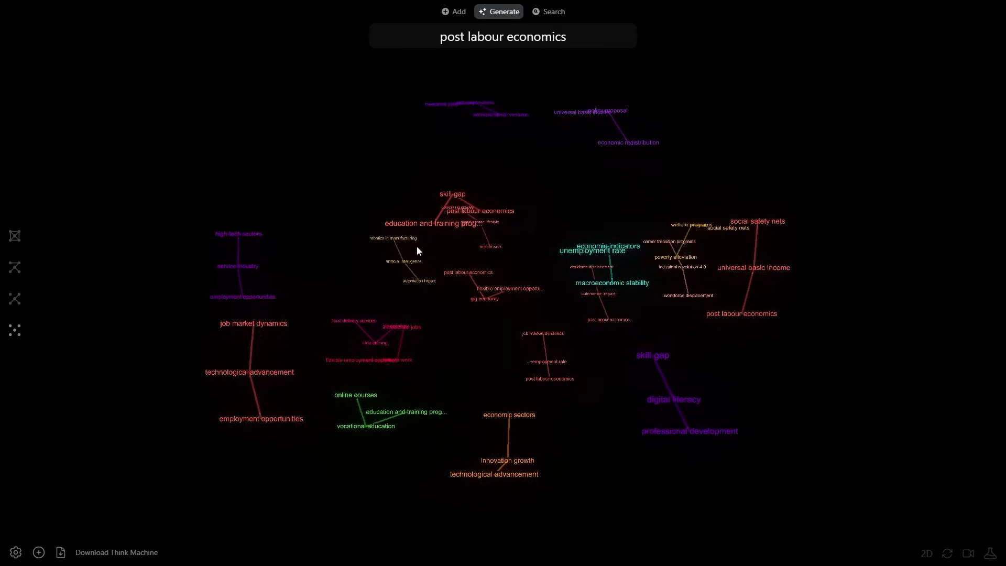
click(16, 238)
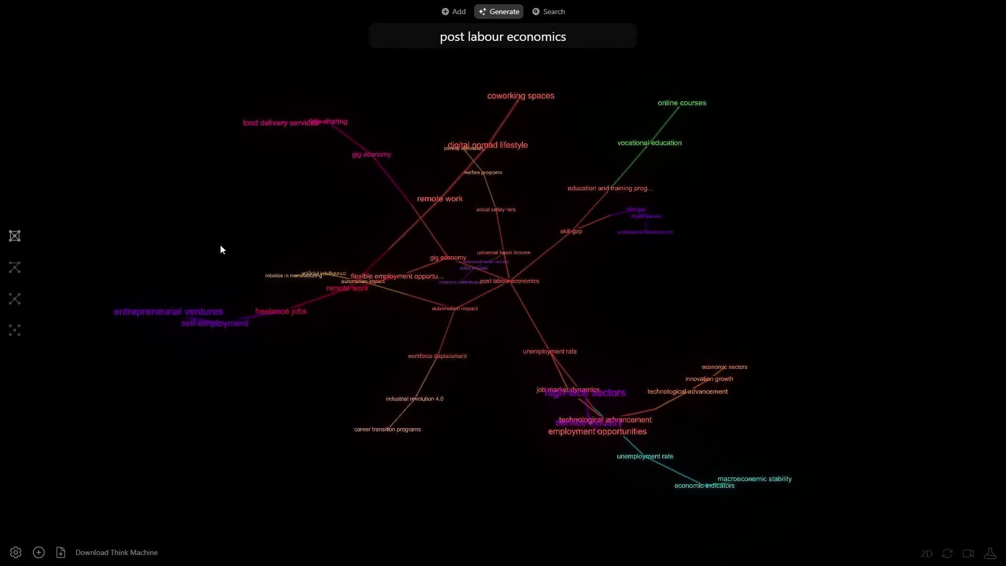
Examine the branches around post labour economics from several angles, including automation impact, gig economy, skill gap and unemployment rate.
scroll(616, 269, up, 5)
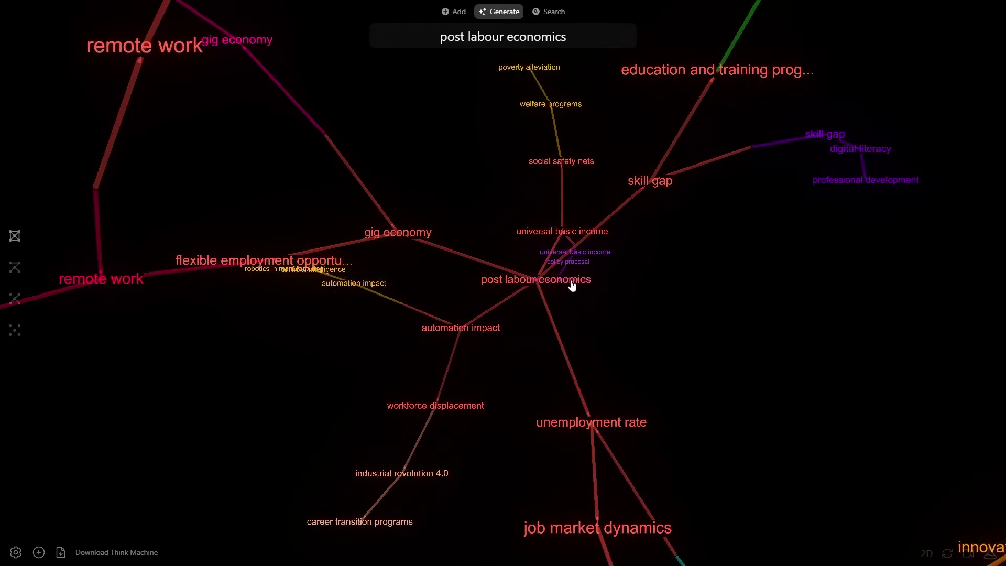
scroll(644, 285, down, 2)
drag(638, 312, 649, 281)
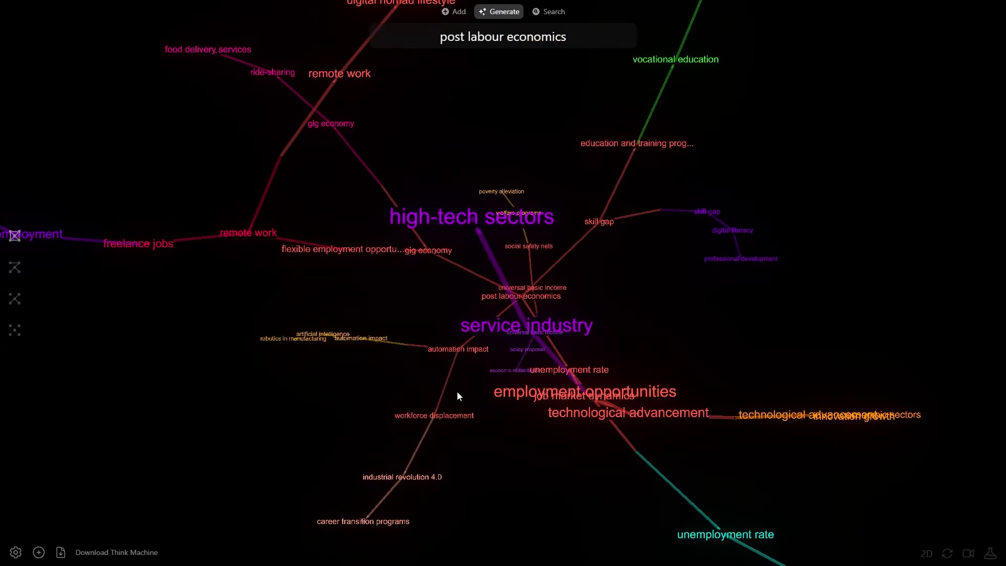
drag(457, 391, 432, 460)
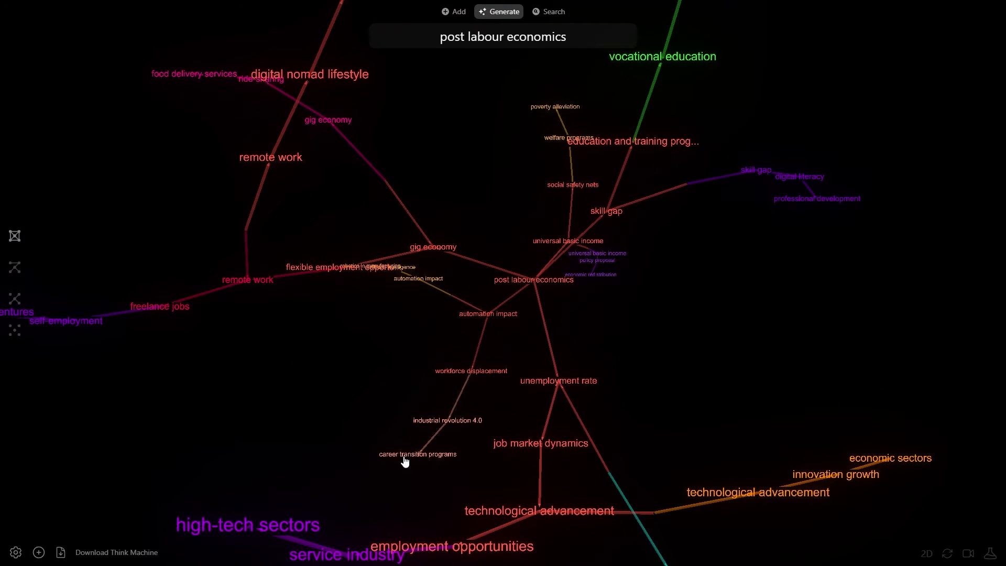
drag(405, 461, 739, 368)
drag(511, 310, 785, 390)
drag(760, 450, 793, 390)
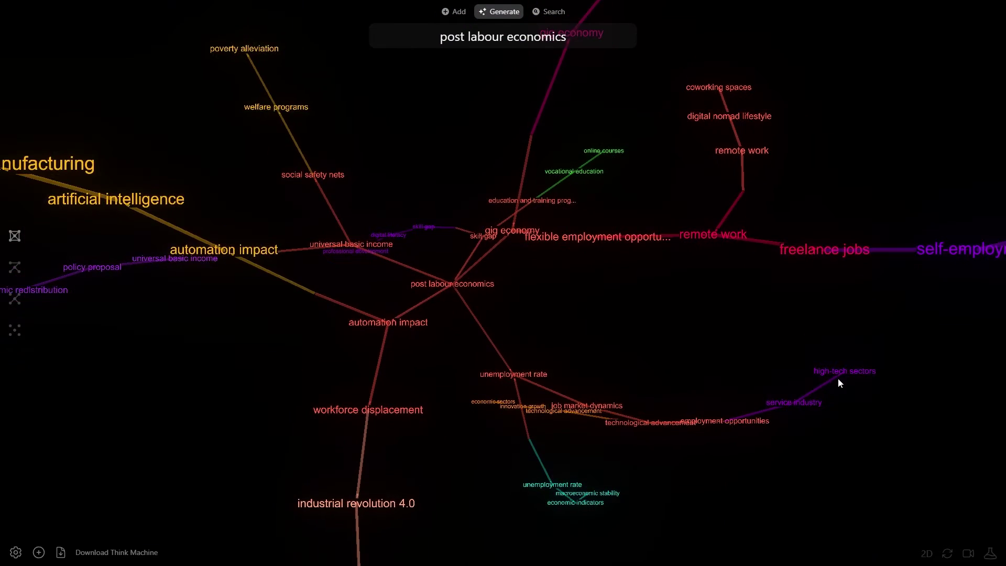
drag(889, 323, 680, 404)
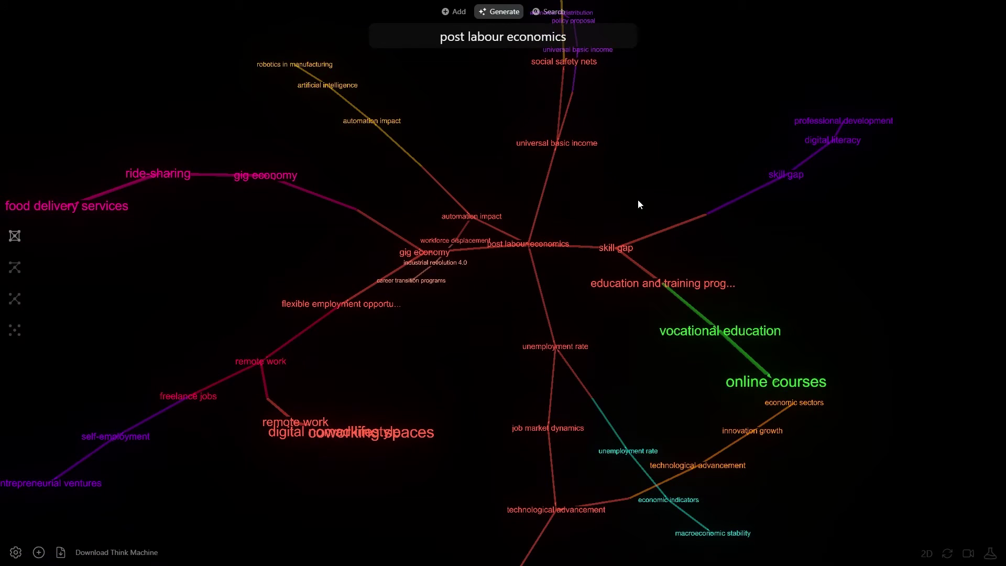
drag(667, 160, 624, 132)
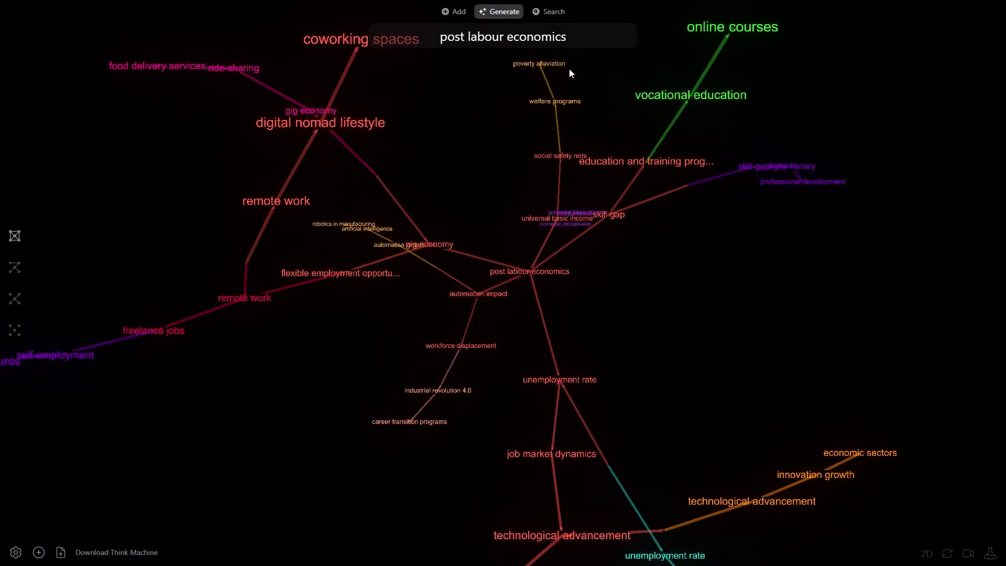
drag(520, 133, 642, 313)
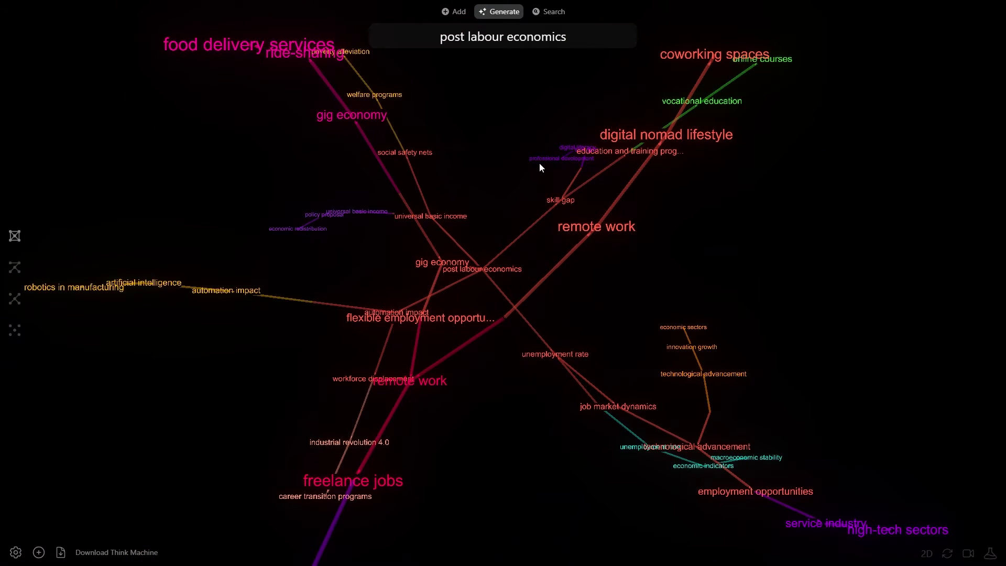
Manually add the concept agi to the graph and link it to artificial intelligence.
click(453, 13)
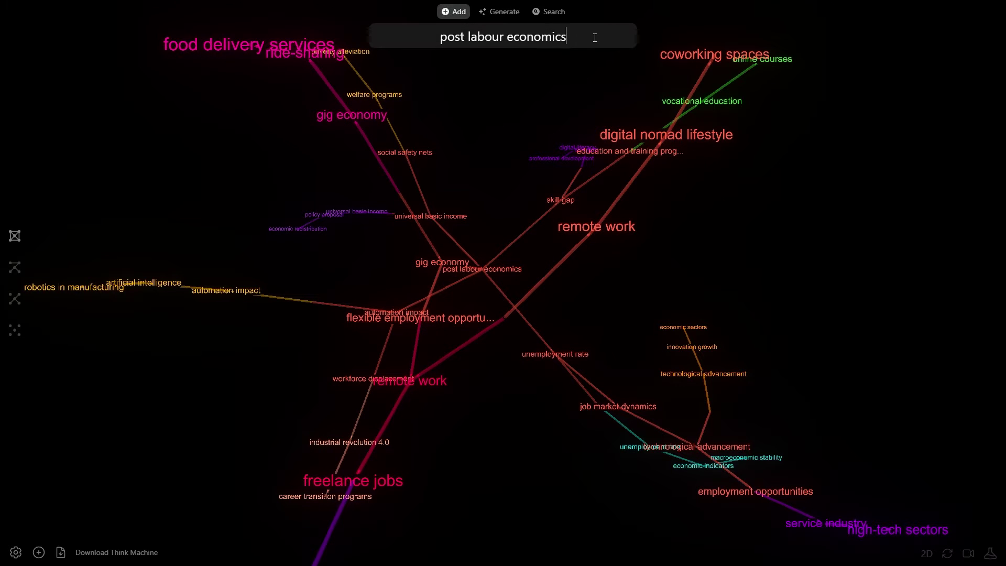
key(ctrl+a)
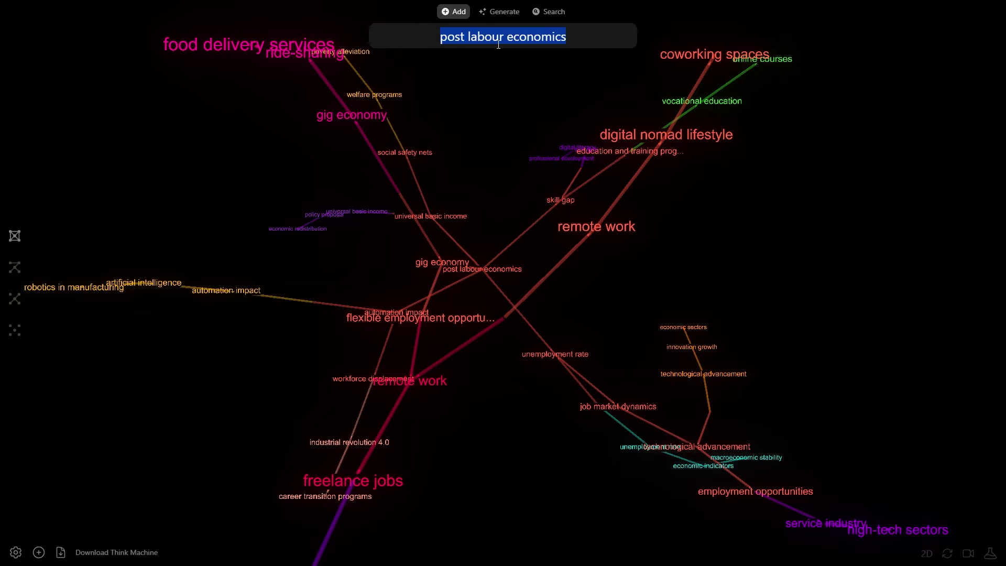
text(agi)
key(Return)
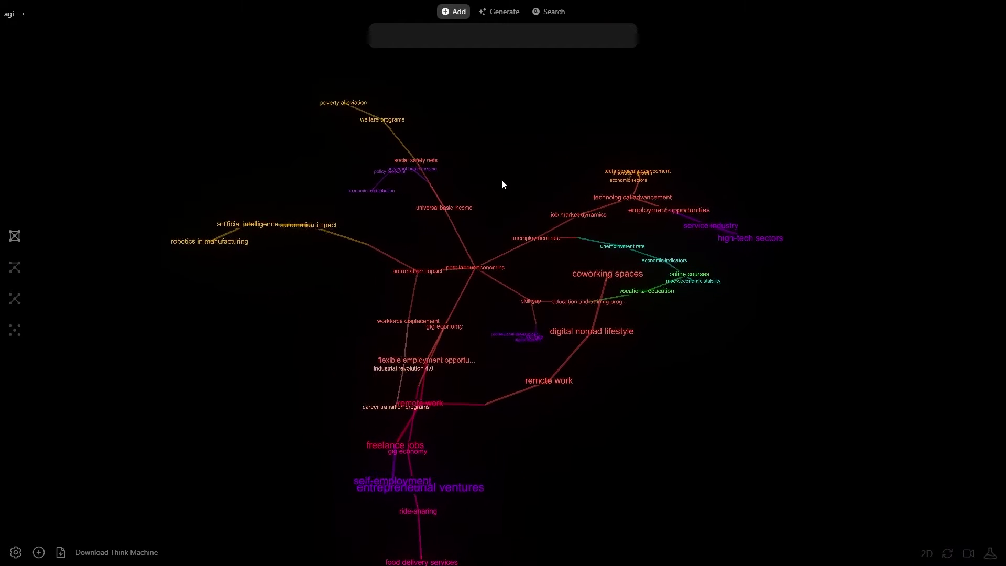
click(307, 173)
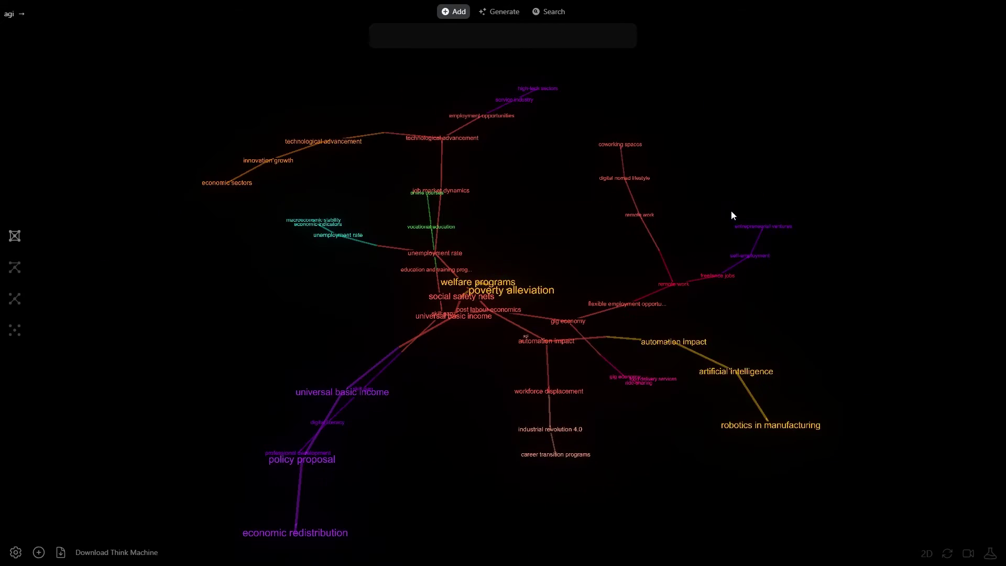
scroll(538, 303, up, 3)
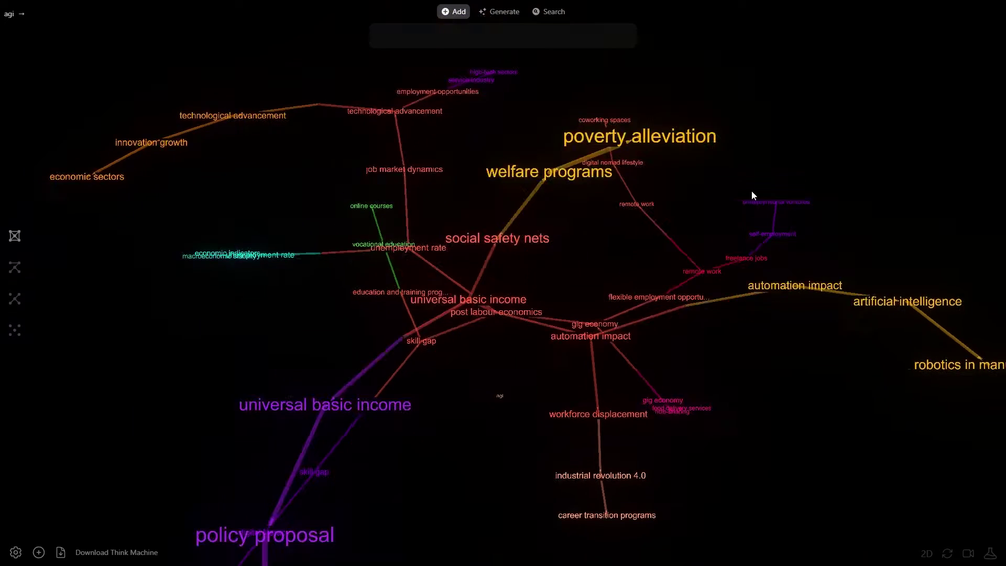
scroll(864, 194, down, 3)
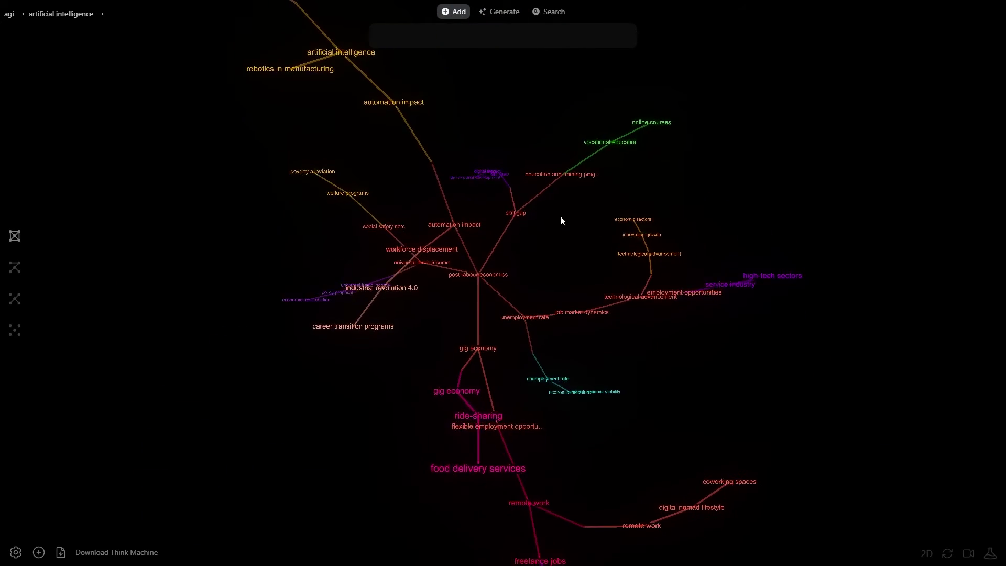
Switch to AI knowledge graph generation and browse the existing concepts offered as topics.
click(510, 15)
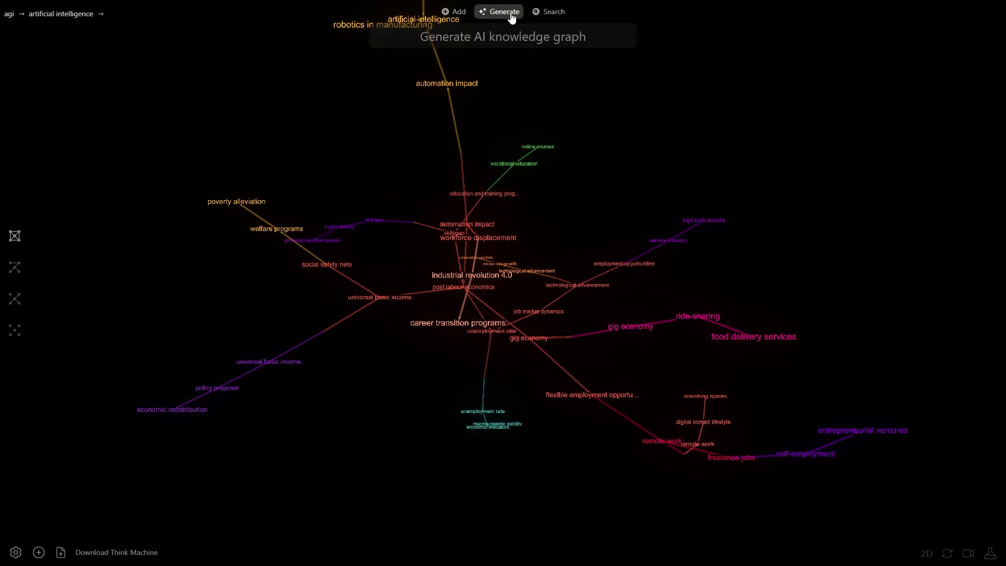
click(515, 27)
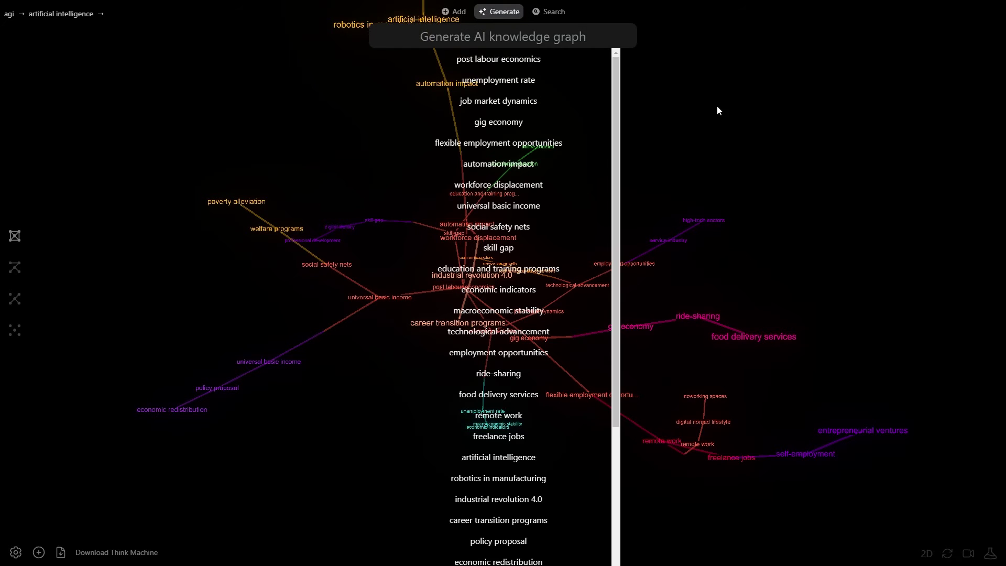
click(529, 37)
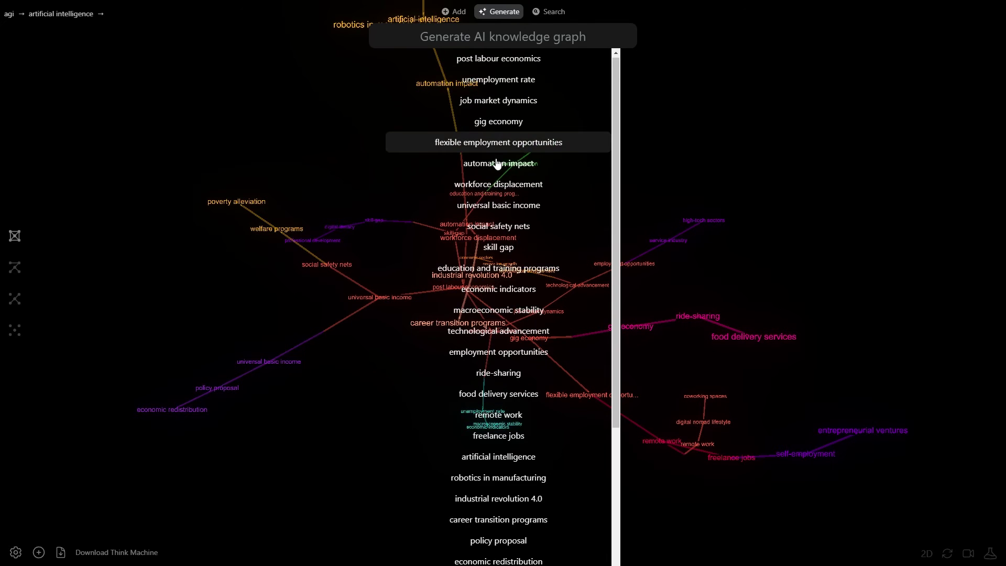
scroll(498, 164, down, 3)
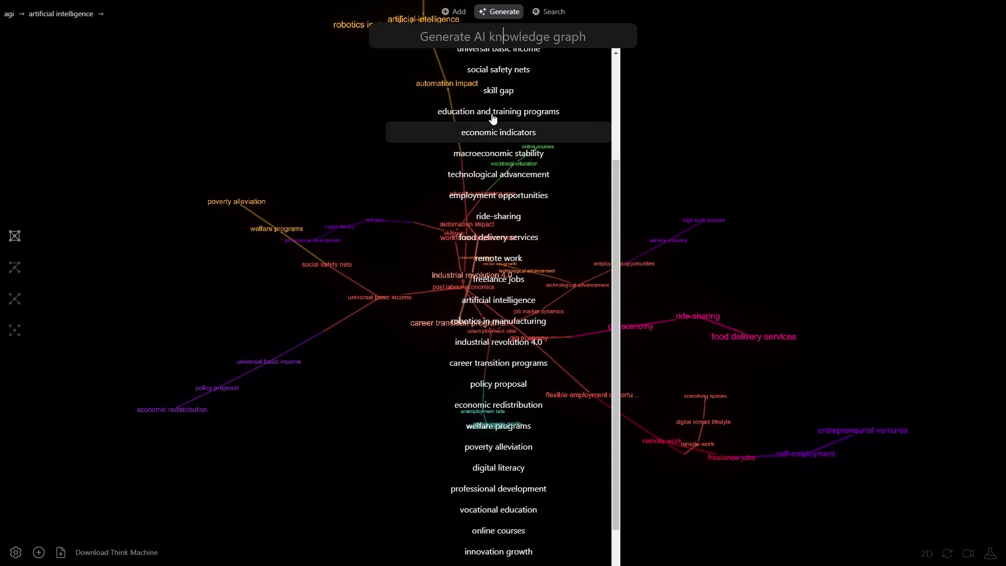
scroll(492, 118, up, 1)
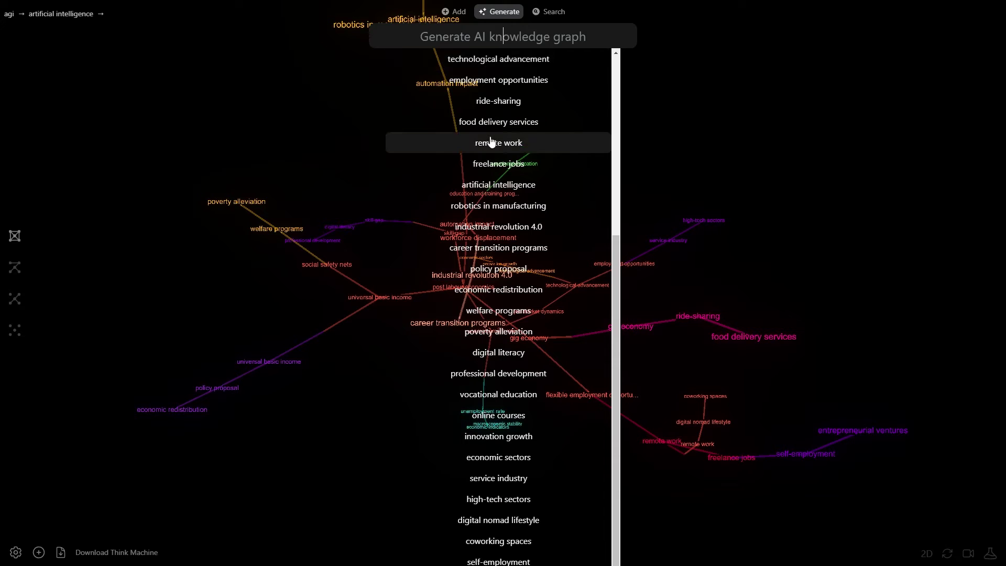
key(ctrl+f)
text(a)
click(547, 45)
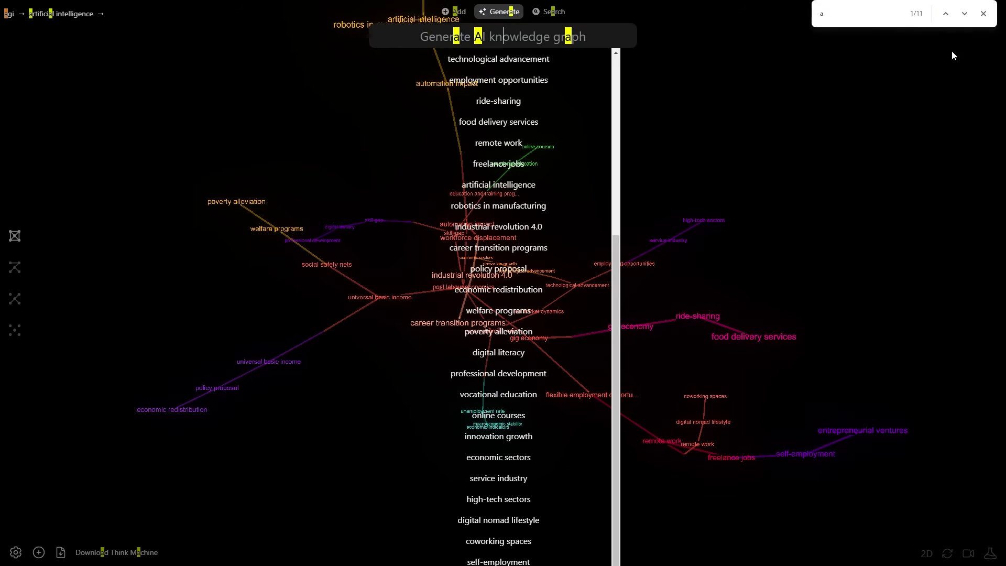
click(983, 14)
Filter the suggested topics by autom and choose automation impact as the topic for generation.
click(586, 40)
text(au)
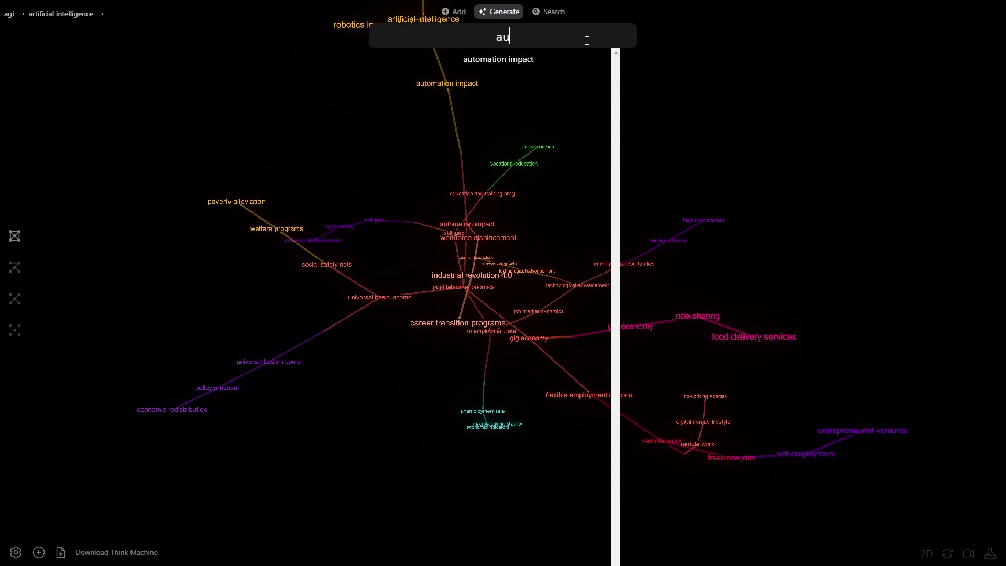
text(tom)
click(529, 61)
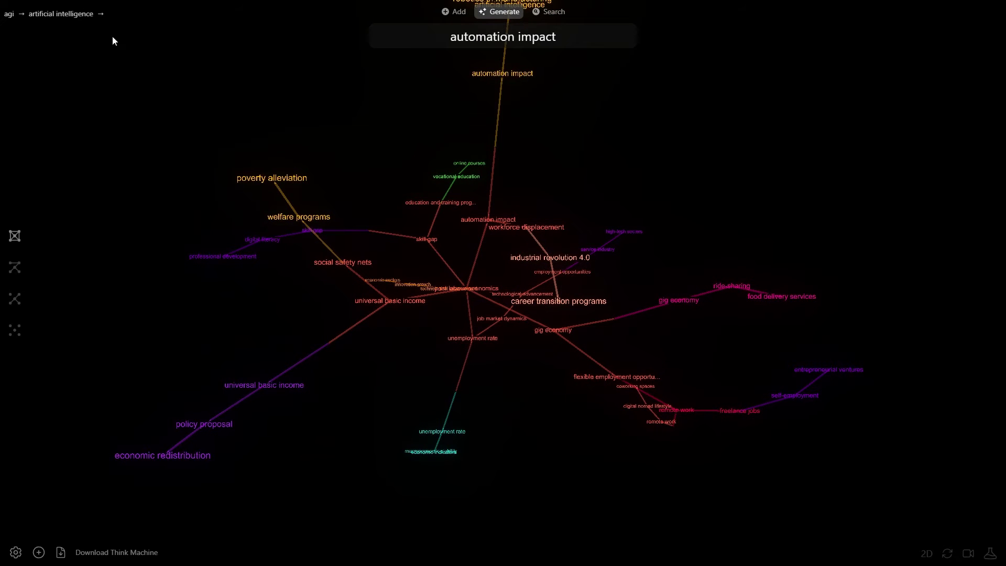
Show the graph in 2D and look over the branches around post labour economics and the separate clusters.
drag(582, 136, 690, 295)
click(927, 552)
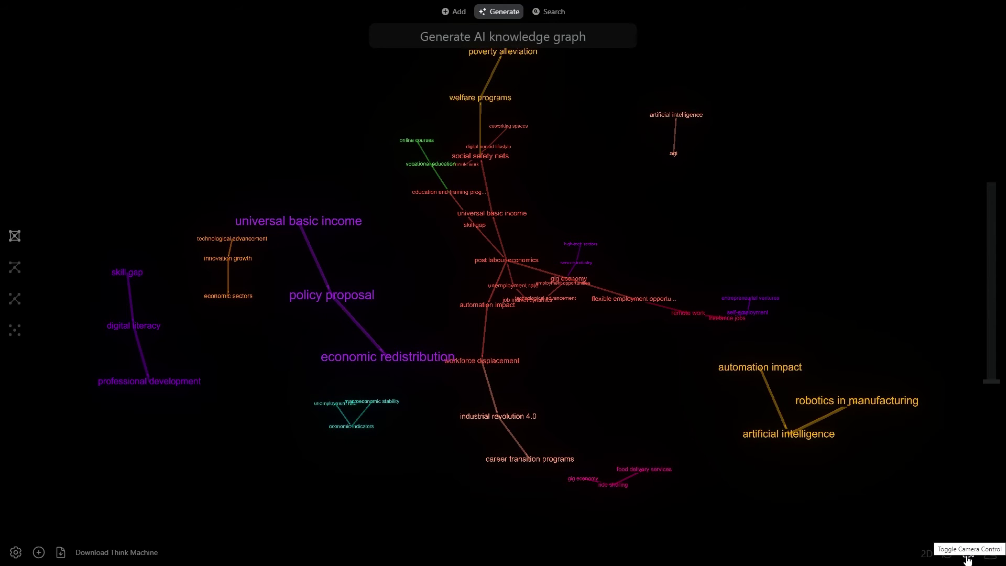
click(927, 553)
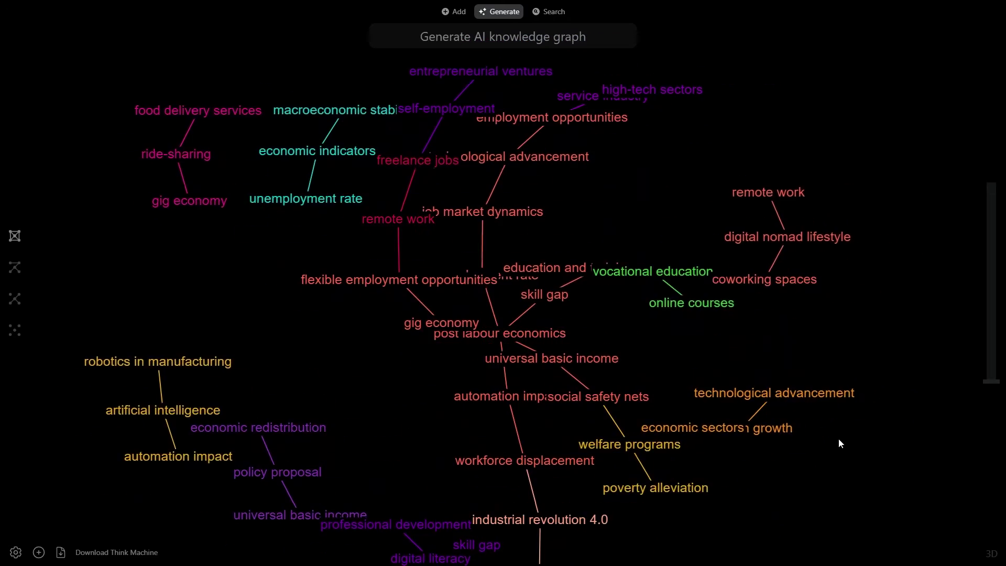
drag(589, 370, 703, 263)
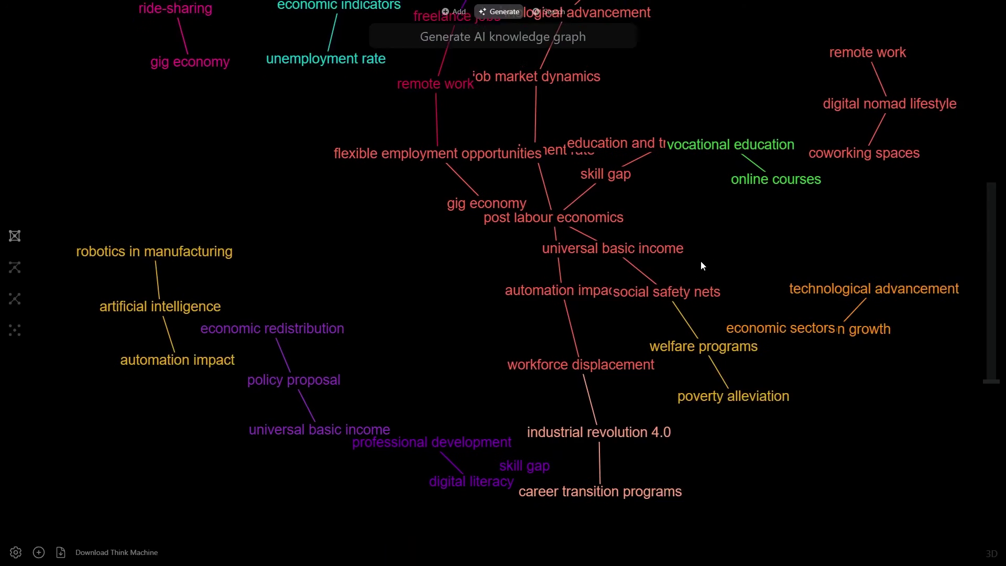
scroll(477, 252, down, 3)
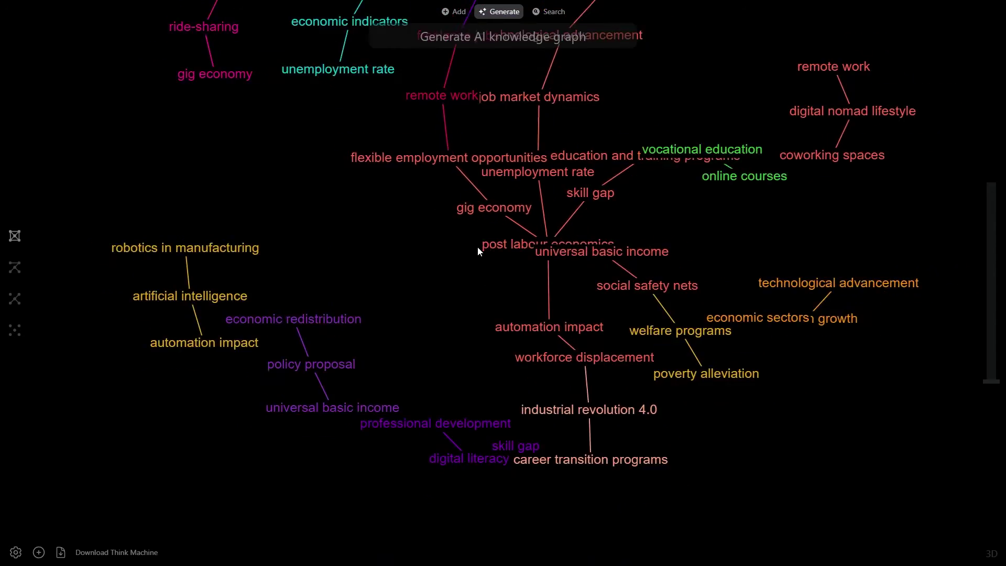
drag(808, 220, 765, 352)
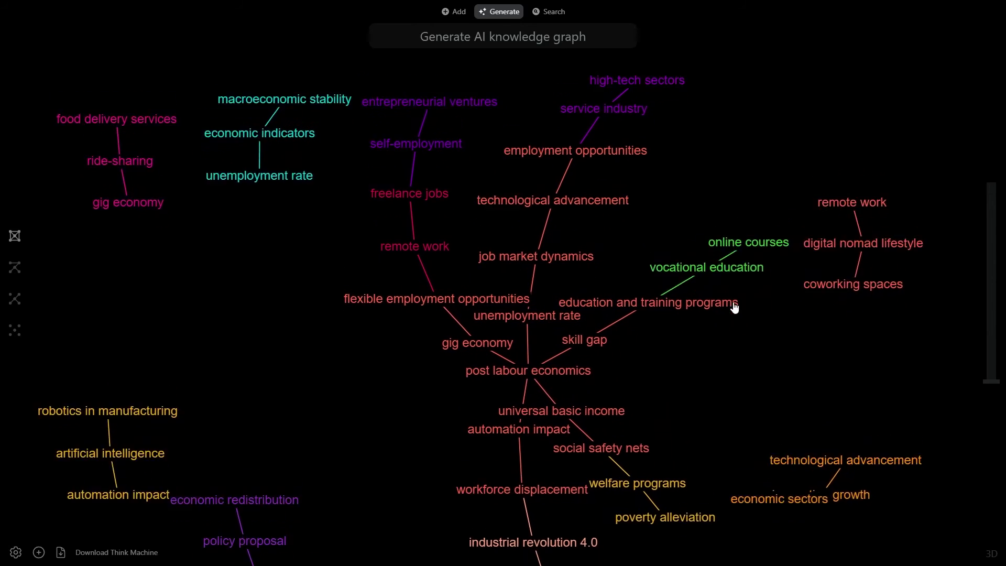
Focus on the online courses and vocational education concepts, and return the graph to the 3D view.
click(735, 307)
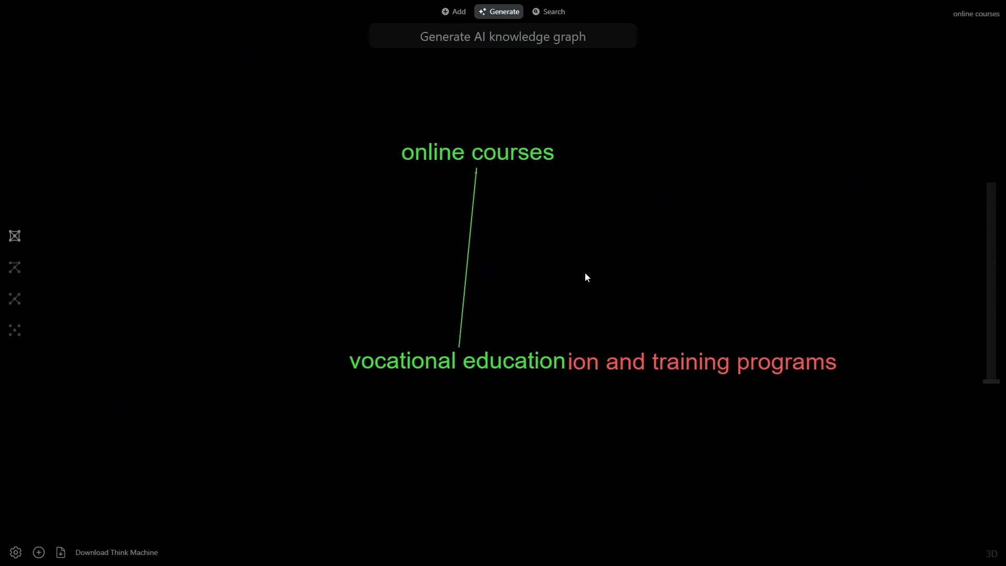
click(992, 554)
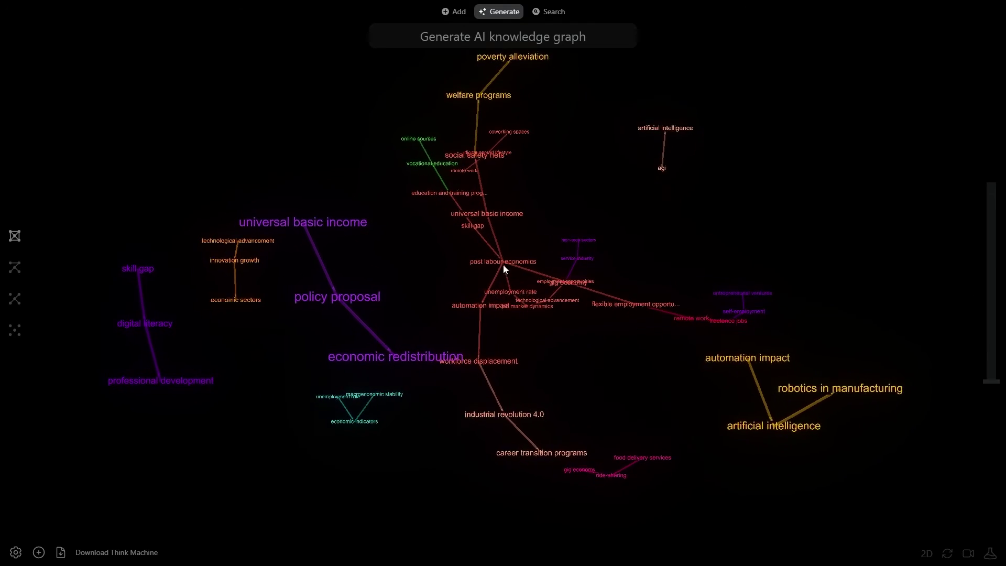
View the 3D graph from another angle, try its automatic rotation, and toggle camera control on and off.
click(550, 12)
drag(465, 206, 851, 453)
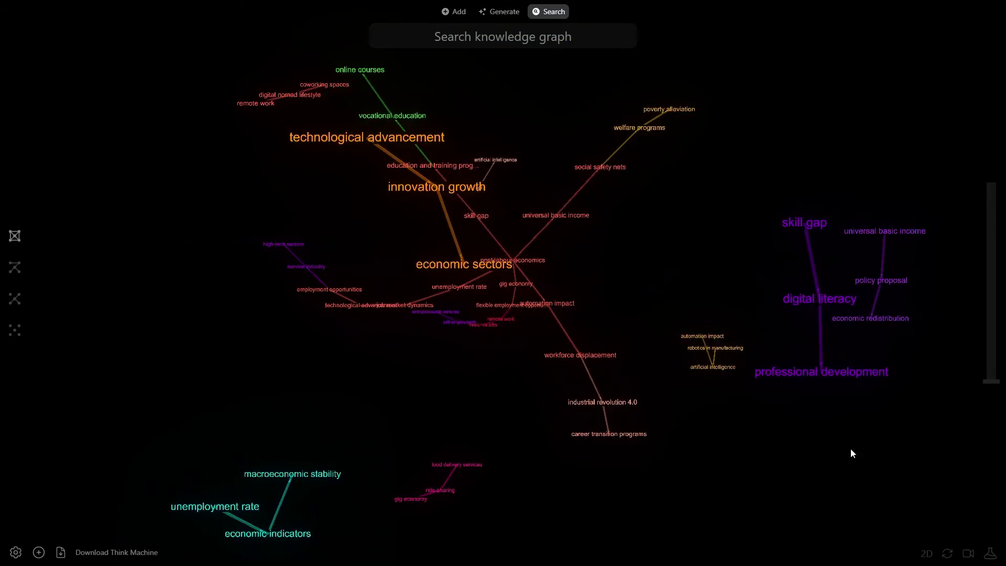
click(948, 555)
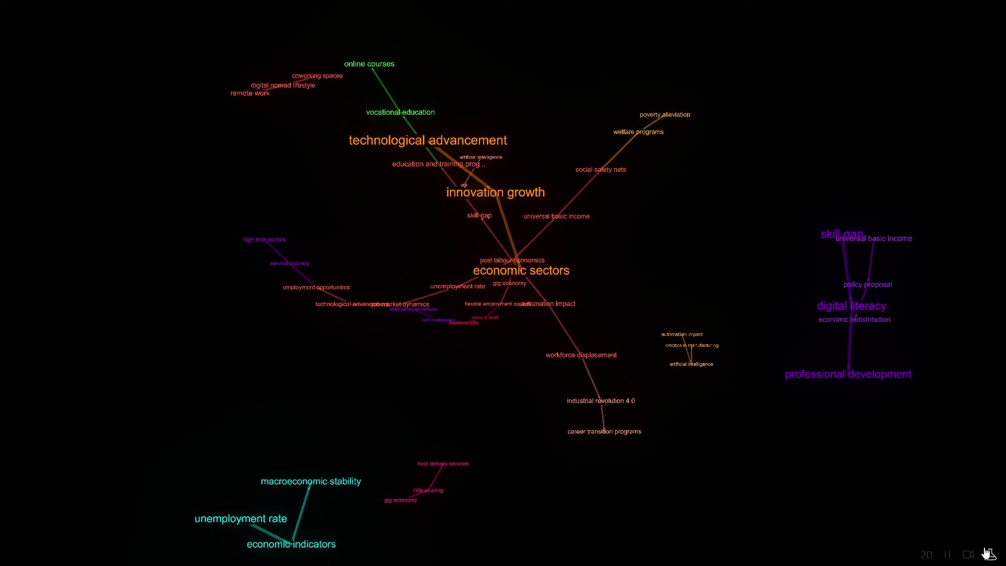
click(968, 557)
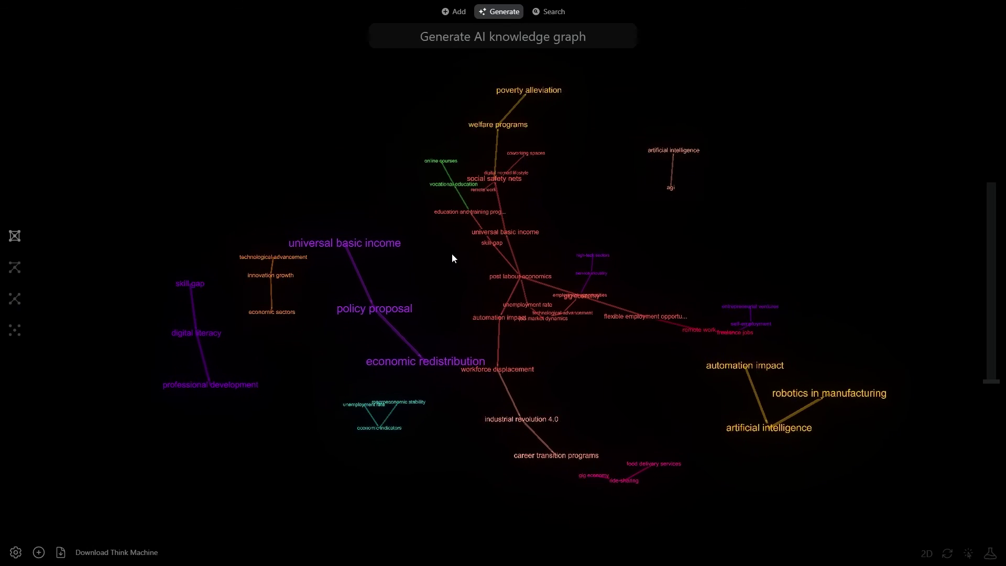
click(964, 553)
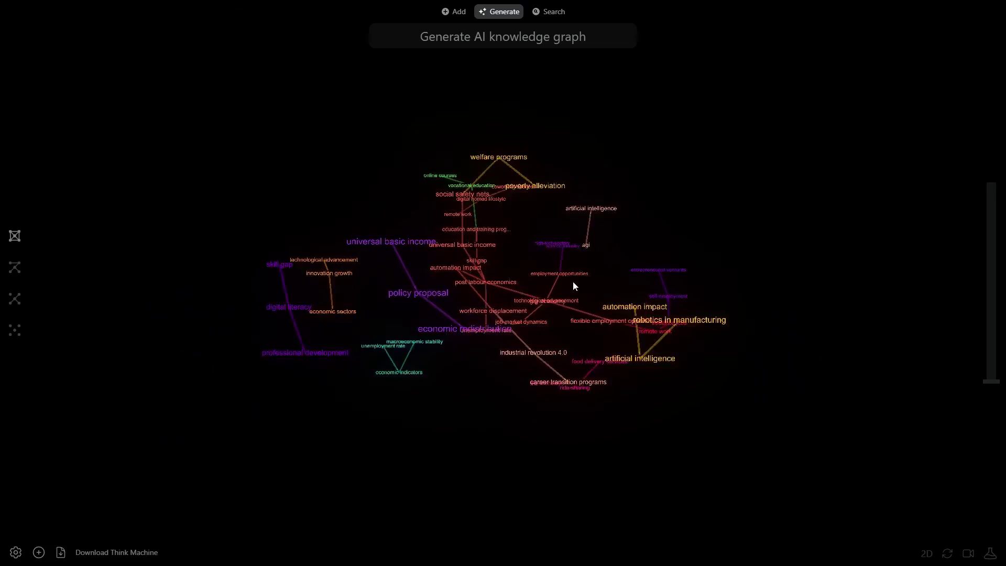